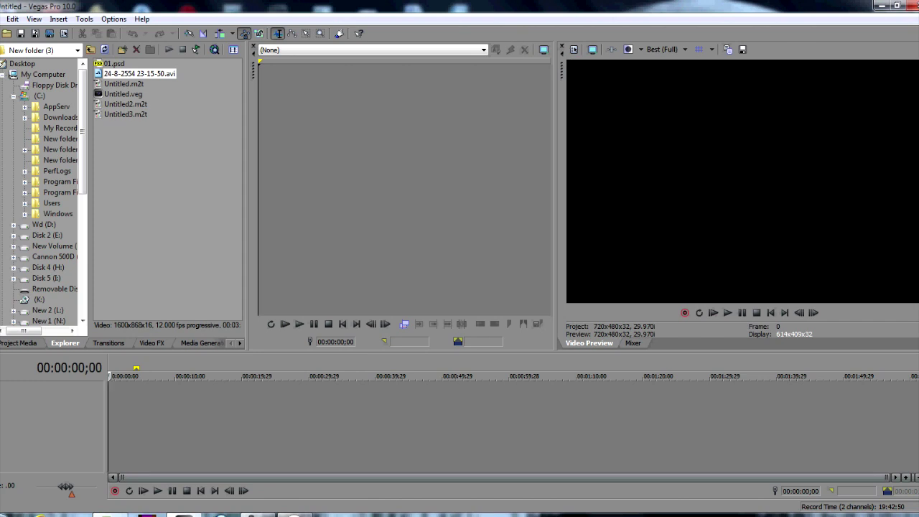
# Place the clip Untitled.m2t from the file list at the start of the timeline
pyautogui.click(123, 83)
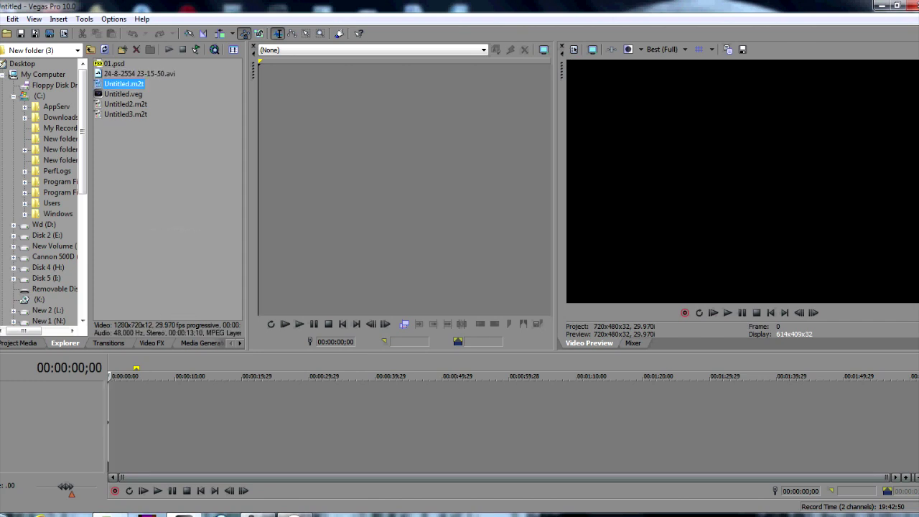
pyautogui.doubleClick(124, 84)
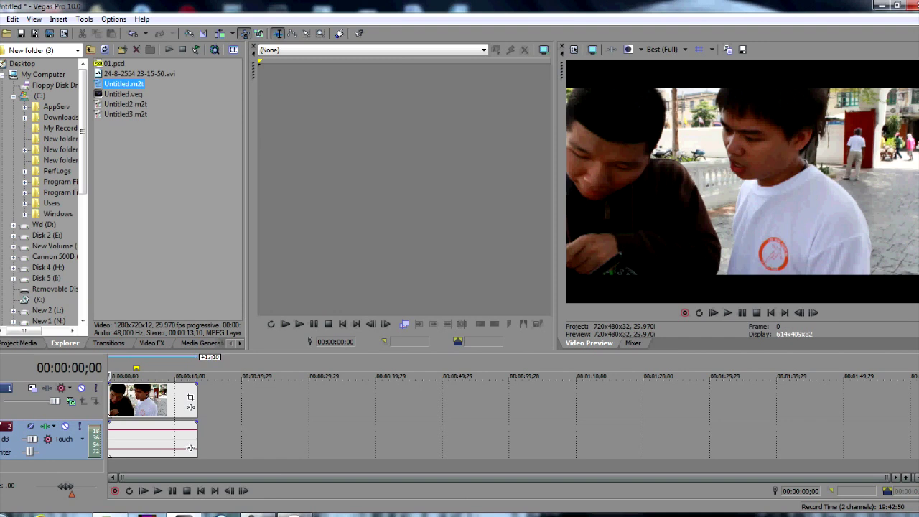
# Apply the Sharpen video effect with the Reset to None preset to the clip on the timeline
pyautogui.click(151, 342)
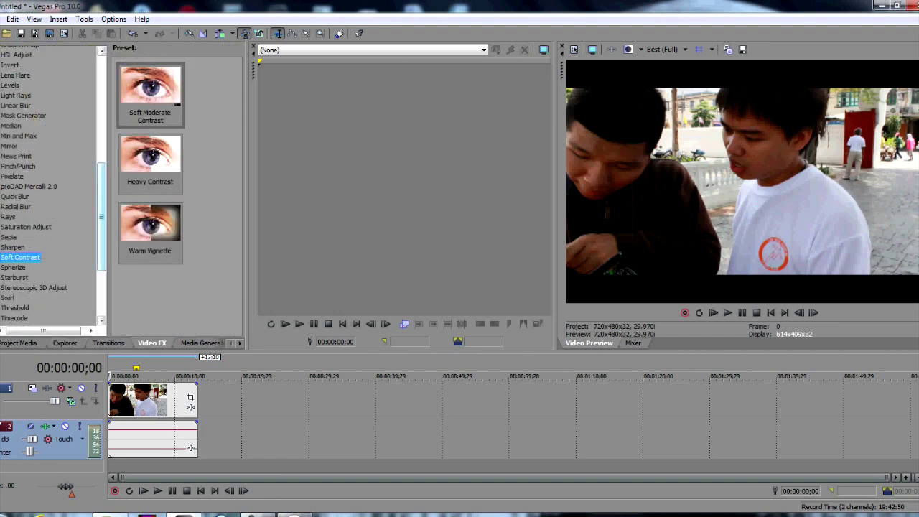
pyautogui.scroll(3, 50, 185)
pyautogui.moveTo(101, 178); pyautogui.dragTo(110, 229)
pyautogui.press('Up')
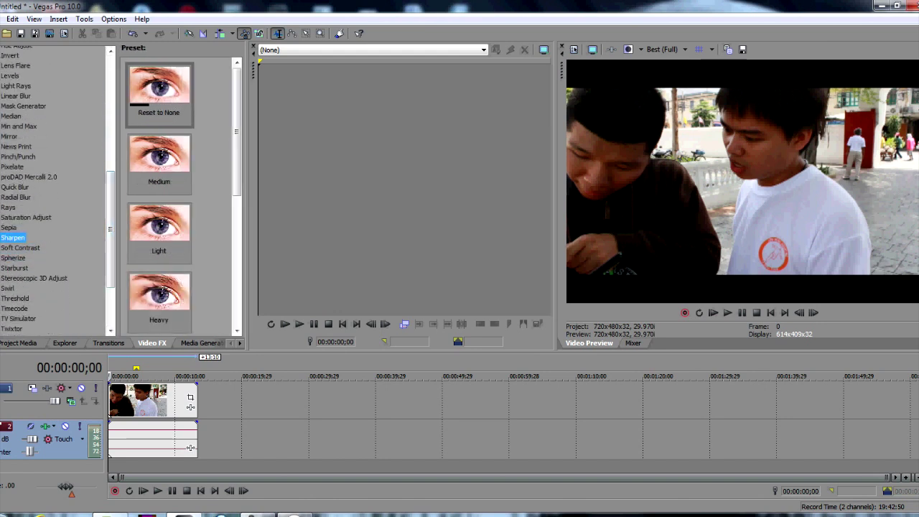
pyautogui.moveTo(159, 94); pyautogui.dragTo(147, 400)
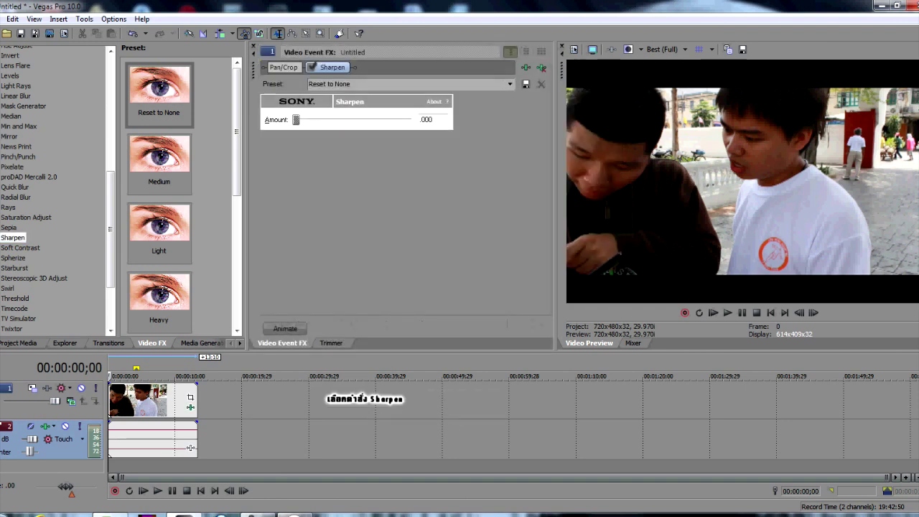
# Set the clip's Sharpen amount to 0.010
pyautogui.click(425, 119)
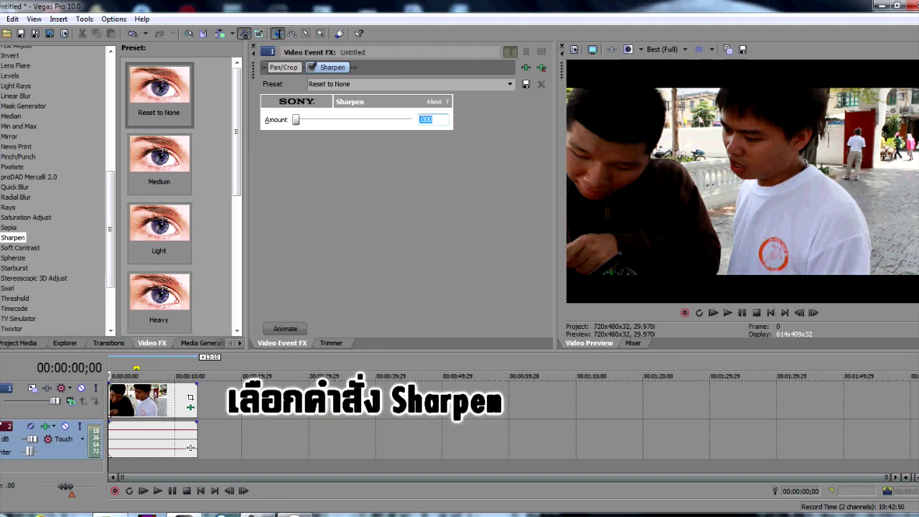
pyautogui.moveTo(295, 119)
pyautogui.mouseDown()
pyautogui.moveTo(407, 119)
pyautogui.moveTo(295, 119)
pyautogui.mouseUp()
pyautogui.doubleClick(428, 119)
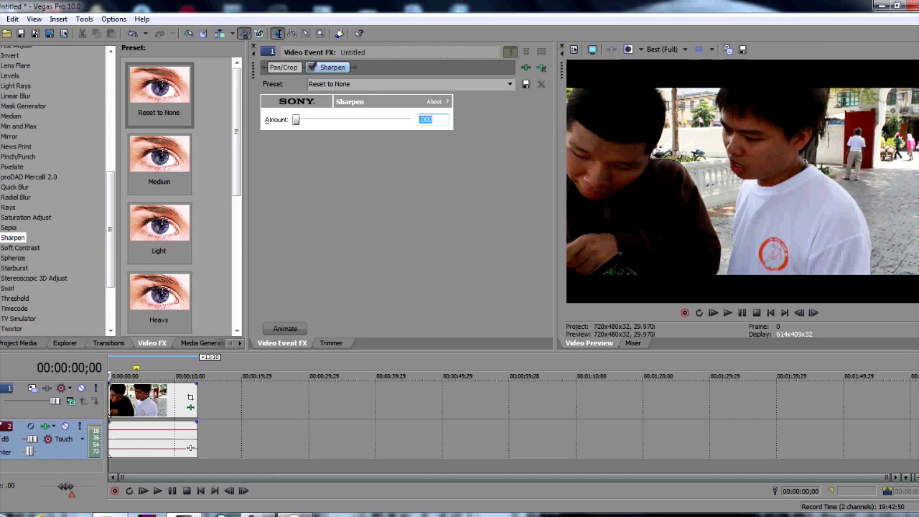
pyautogui.write('0.01')
pyautogui.press('Return')
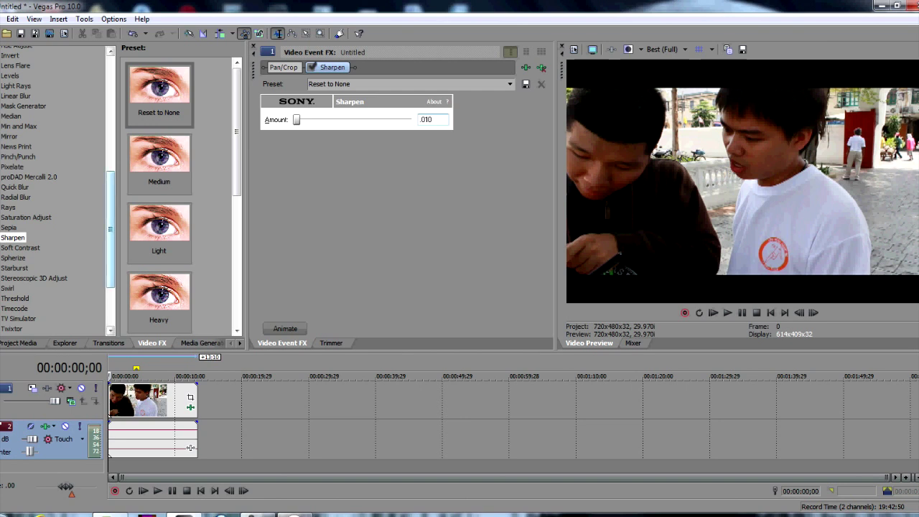
# Add the Brightness and Contrast effect with the Reset to None preset to the timeline clip
pyautogui.scroll(9, 35, 190)
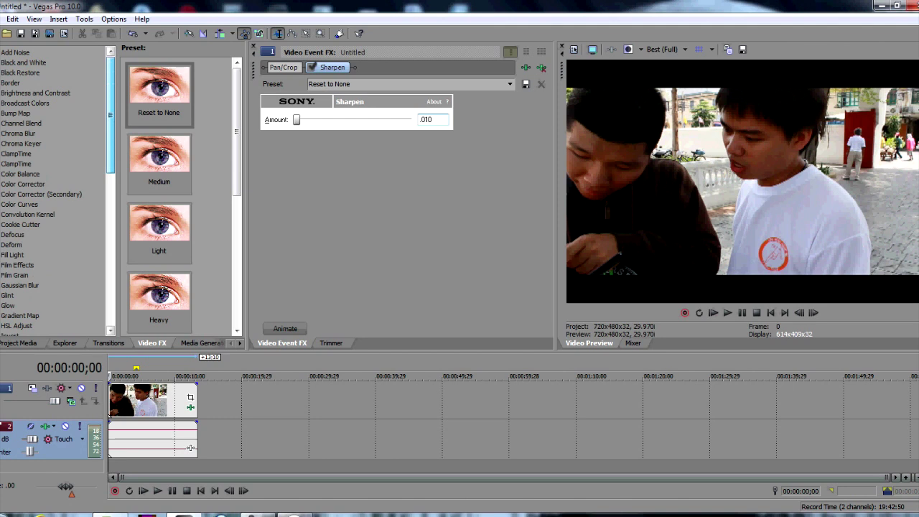
pyautogui.click(36, 93)
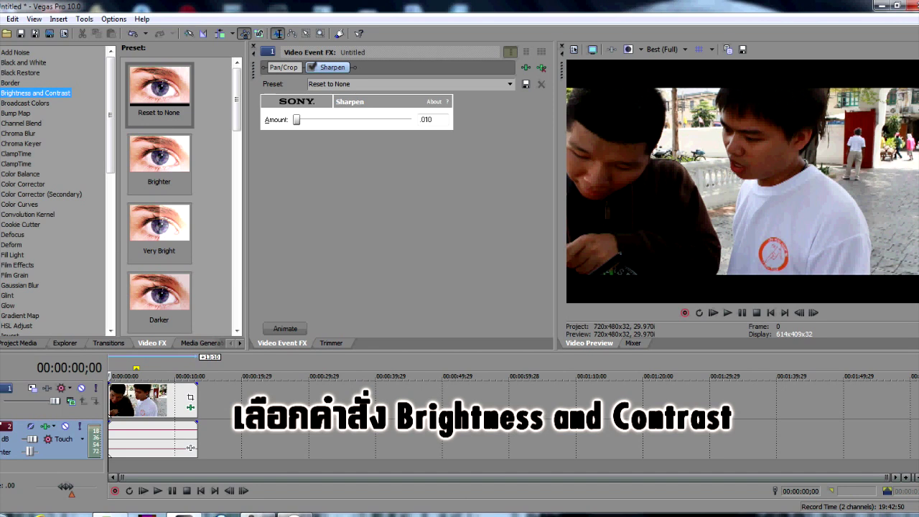
pyautogui.moveTo(249, 194); pyautogui.dragTo(287, 193)
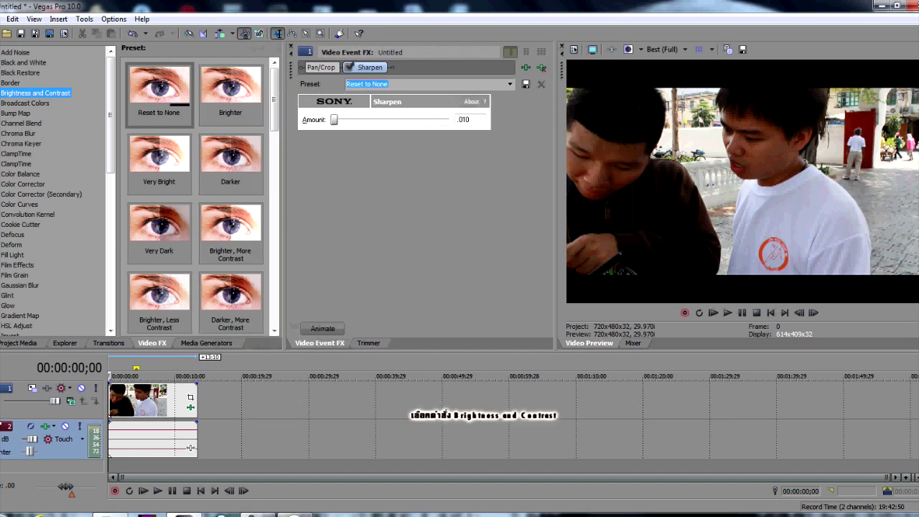
pyautogui.click(159, 93)
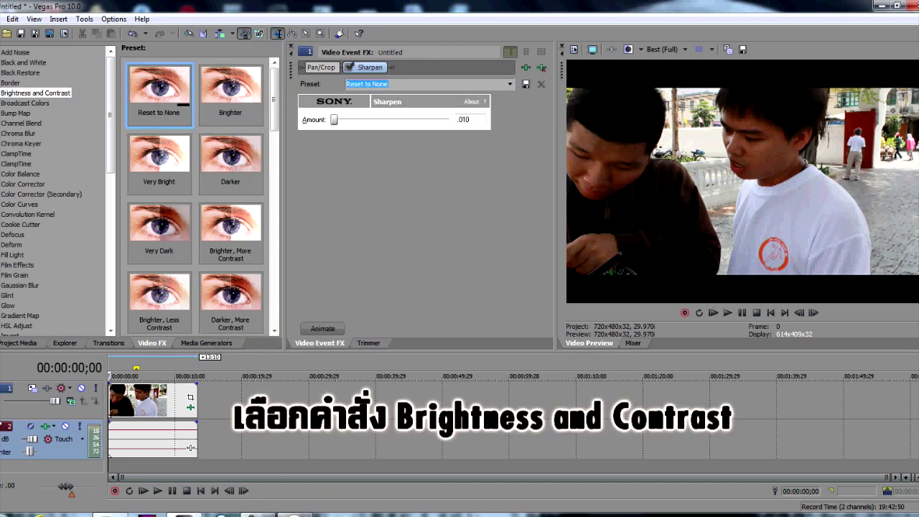
pyautogui.moveTo(159, 94); pyautogui.dragTo(158, 399)
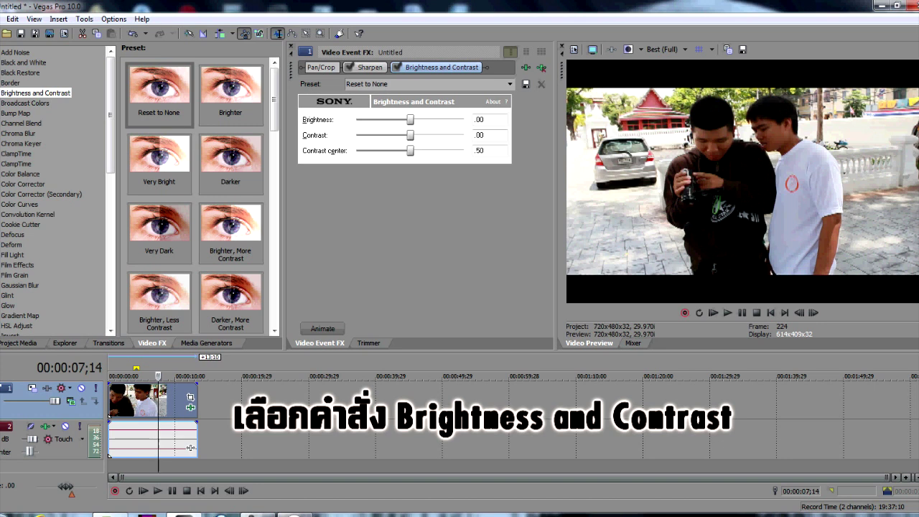
# Set the Brightness and Contrast effect's brightness to 0 and its contrast to 0.02
pyautogui.moveTo(410, 119)
pyautogui.mouseDown()
pyautogui.moveTo(463, 119)
pyautogui.moveTo(359, 120)
pyautogui.moveTo(445, 119)
pyautogui.moveTo(412, 119)
pyautogui.mouseUp()
pyautogui.click(478, 119)
pyautogui.write('0')
pyautogui.press('Return')
pyautogui.press('Tab')
pyautogui.write('0.02')
pyautogui.press('Return')
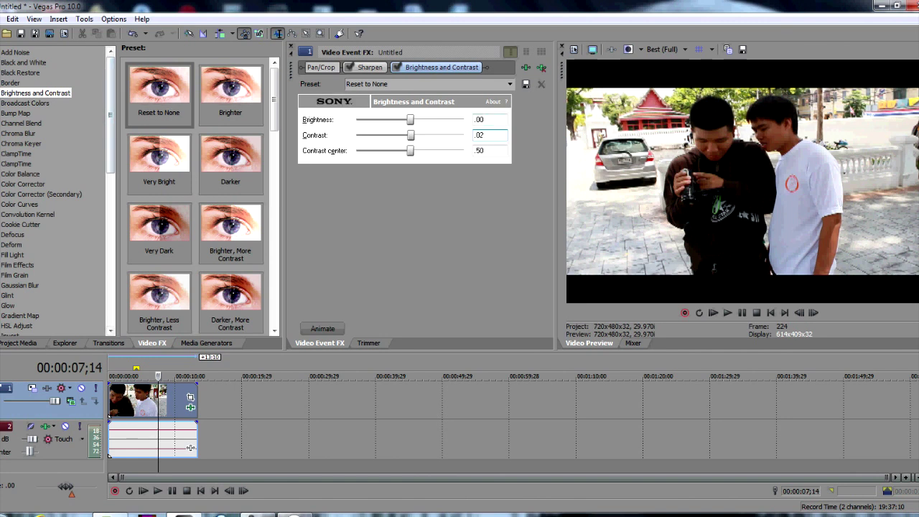
# Add the Saturation Adjust effect with the Reset to None preset to the timeline clip
pyautogui.scroll(-10, 53, 190)
pyautogui.moveTo(110, 242); pyautogui.dragTo(110, 253)
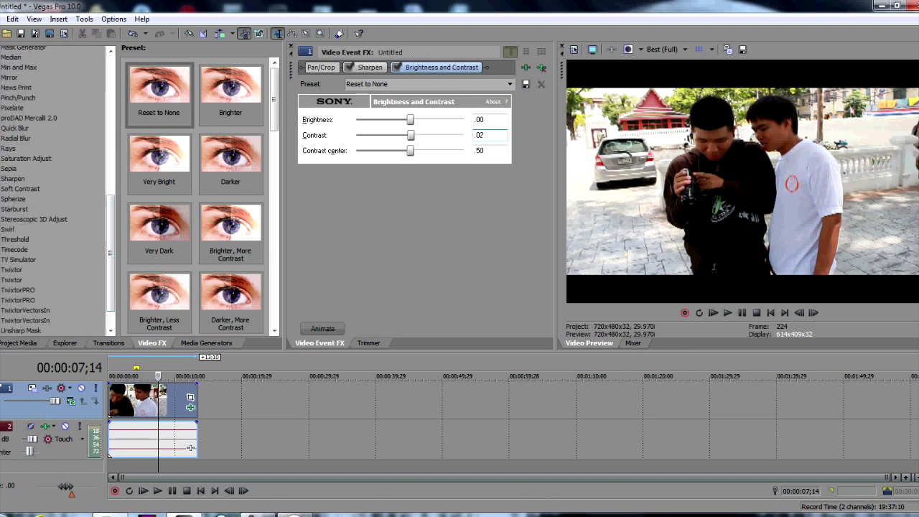
pyautogui.click(25, 158)
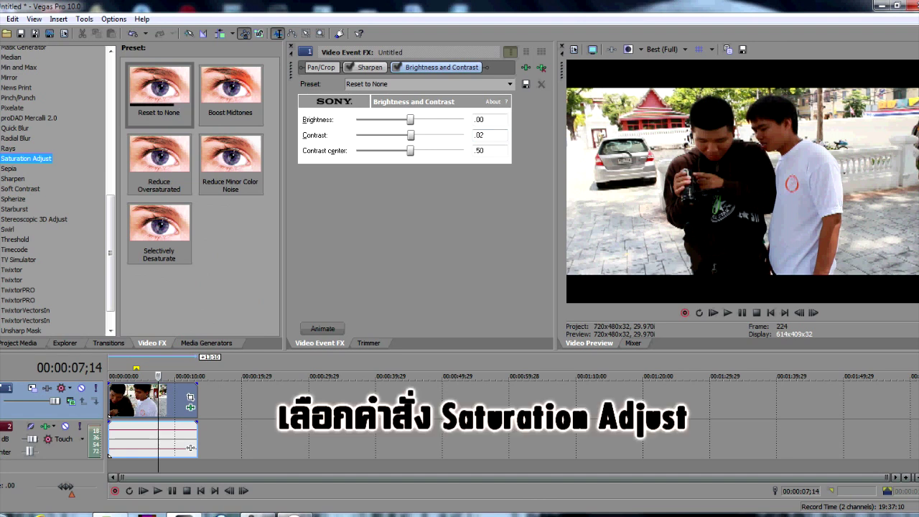
pyautogui.moveTo(190, 447); pyautogui.dragTo(190, 447)
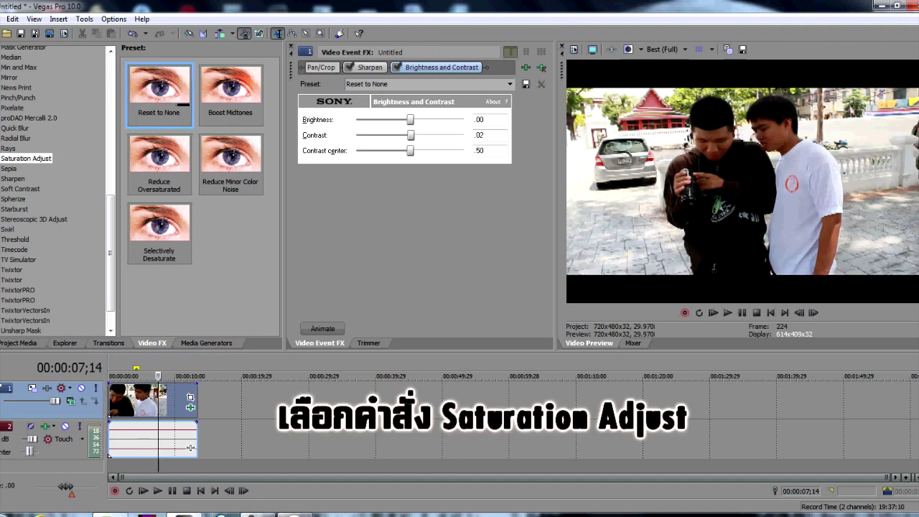
pyautogui.moveTo(159, 94); pyautogui.dragTo(168, 400)
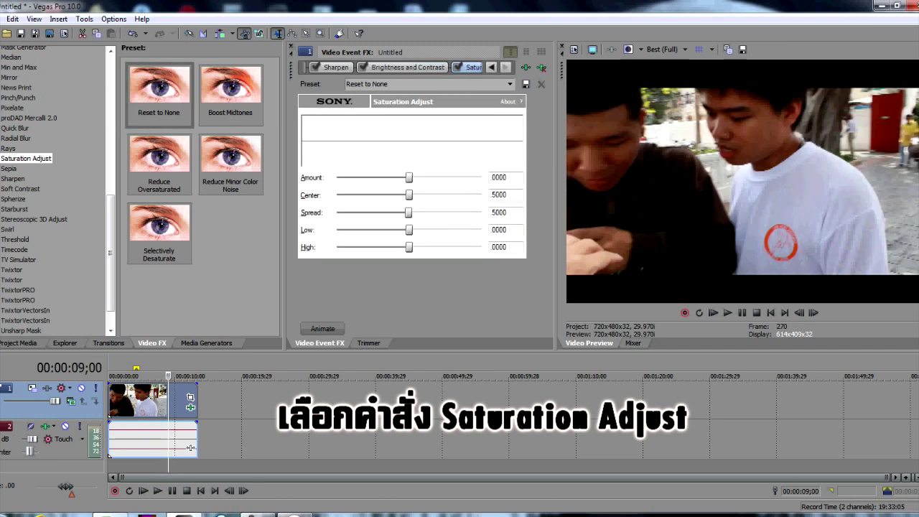
# Set the Saturation Adjust amount to 1.0 and its center to 0.25
pyautogui.doubleClick(500, 177)
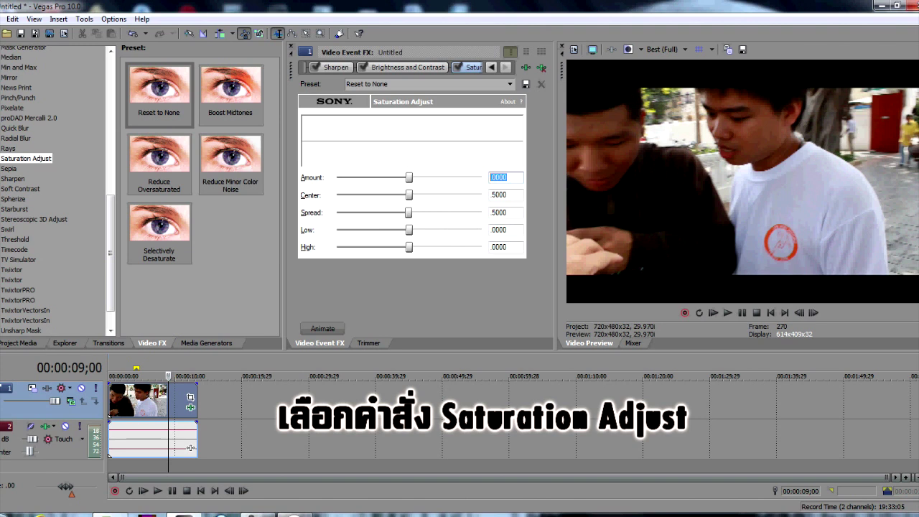
pyautogui.write('1')
pyautogui.press('Return')
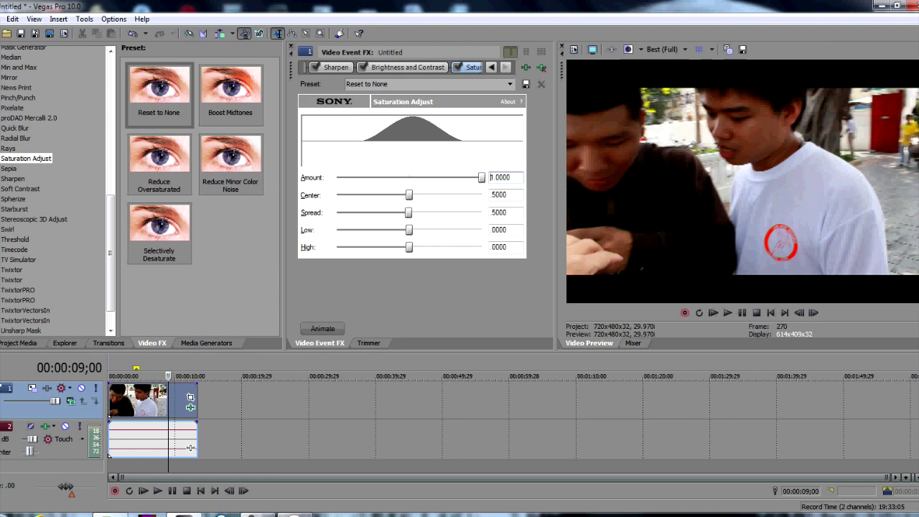
pyautogui.press('Tab')
pyautogui.write('0.0')
pyautogui.write('25')
pyautogui.press('Return')
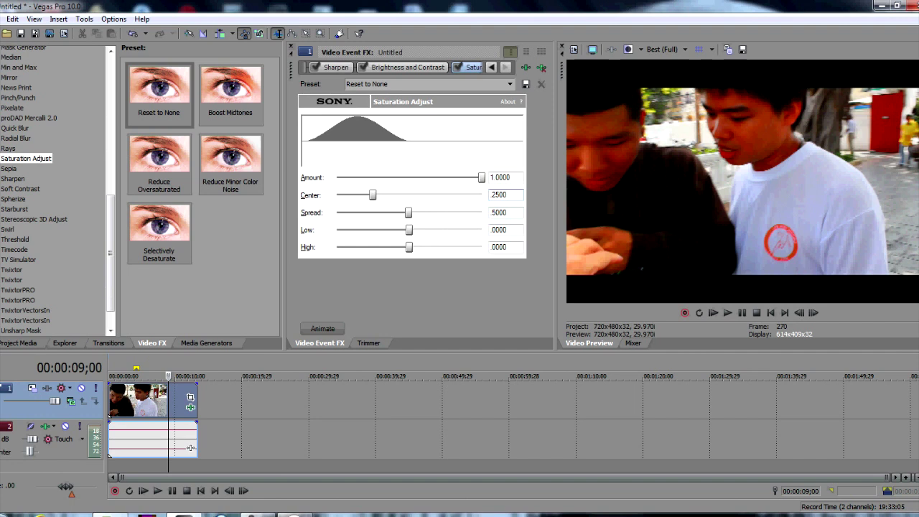
# Return the playhead to the clip's start and set the Saturation Adjust low value to 0.75 and high value to 1.0
pyautogui.click(770, 312)
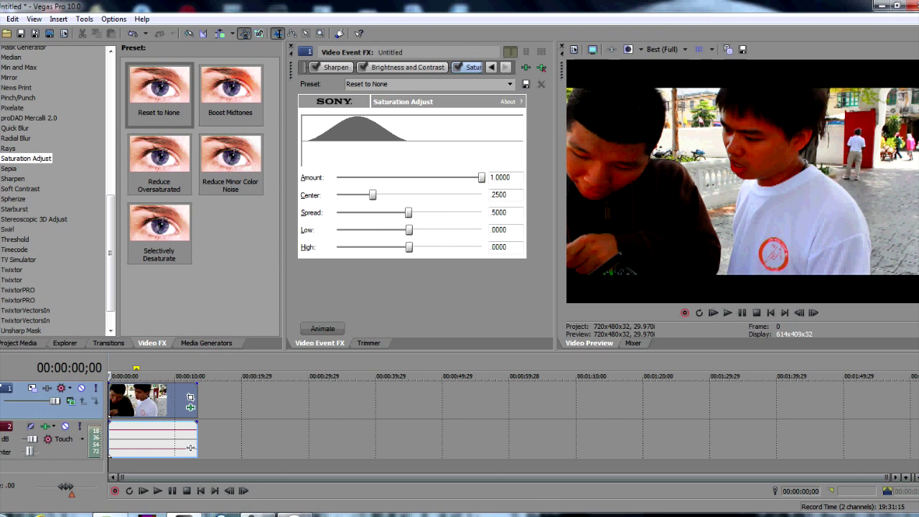
pyautogui.press('Tab')
pyautogui.press('Home')
pyautogui.press('Tab')
pyautogui.write('.75')
pyautogui.press('Return')
pyautogui.press('Tab')
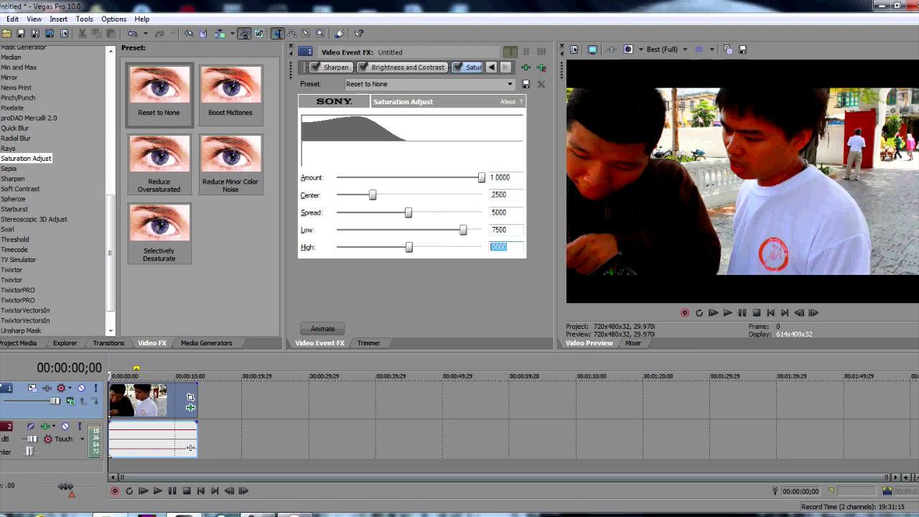
pyautogui.write('1')
pyautogui.press('Return')
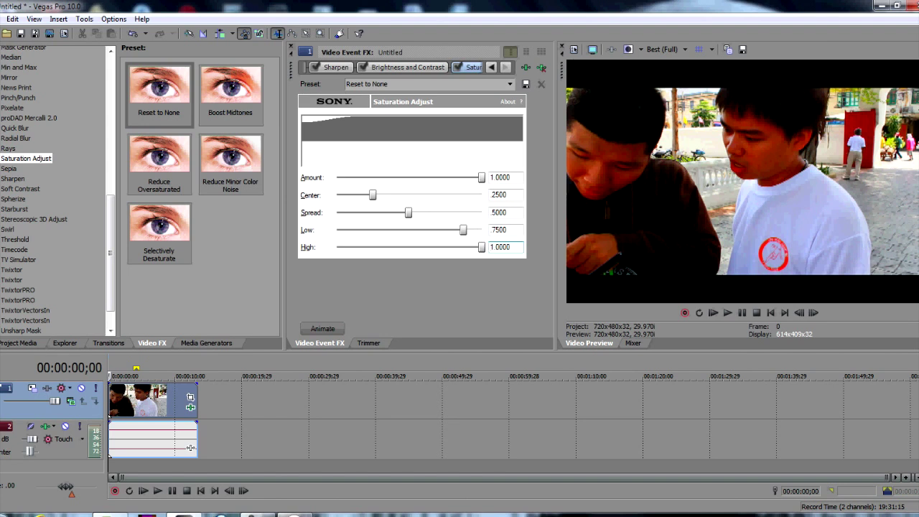
# Fine-tune the Saturation Adjust amount to about 0.908 and its center to about 0.292
pyautogui.moveTo(481, 177)
pyautogui.mouseDown()
pyautogui.moveTo(460, 177)
pyautogui.moveTo(480, 177)
pyautogui.moveTo(470, 177)
pyautogui.mouseUp()
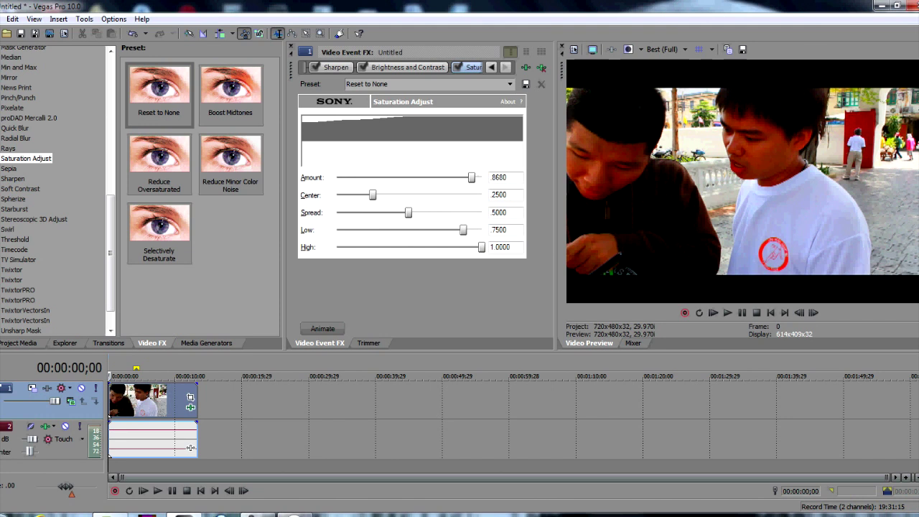
pyautogui.moveTo(471, 177); pyautogui.dragTo(474, 177)
pyautogui.moveTo(372, 195); pyautogui.dragTo(379, 195)
# Add the Soft Contrast effect with the Soft Moderate Contrast preset to the timeline clip
pyautogui.moveTo(110, 253); pyautogui.dragTo(110, 267)
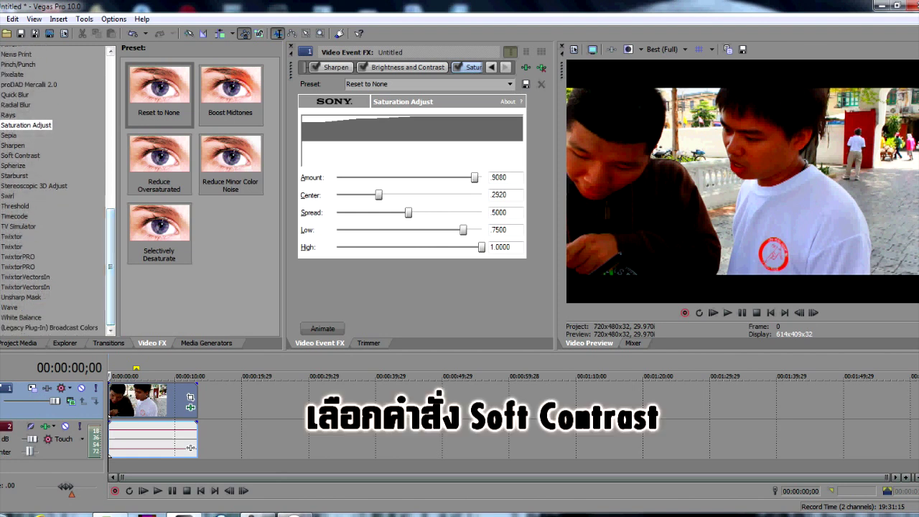
pyautogui.click(20, 155)
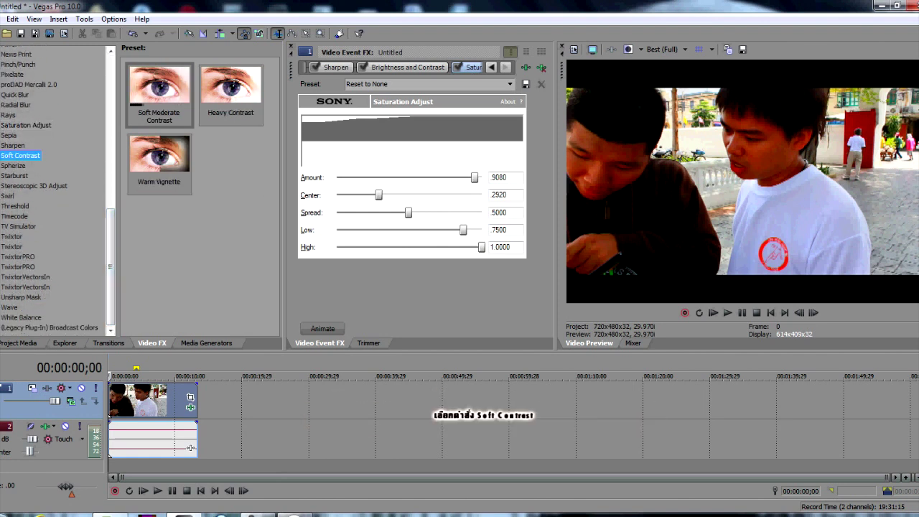
pyautogui.click(159, 93)
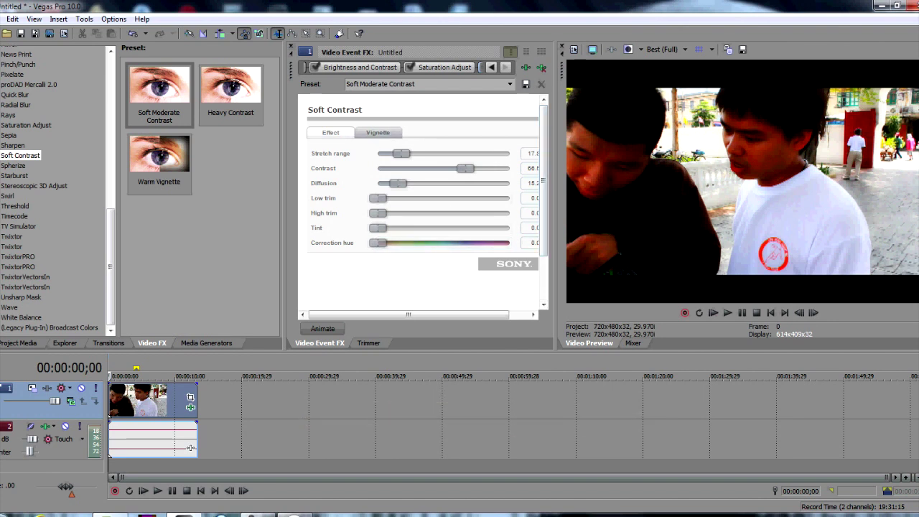
# Set the Soft Contrast vignette's exterior effect to Blur with a strength of 60
pyautogui.click(377, 132)
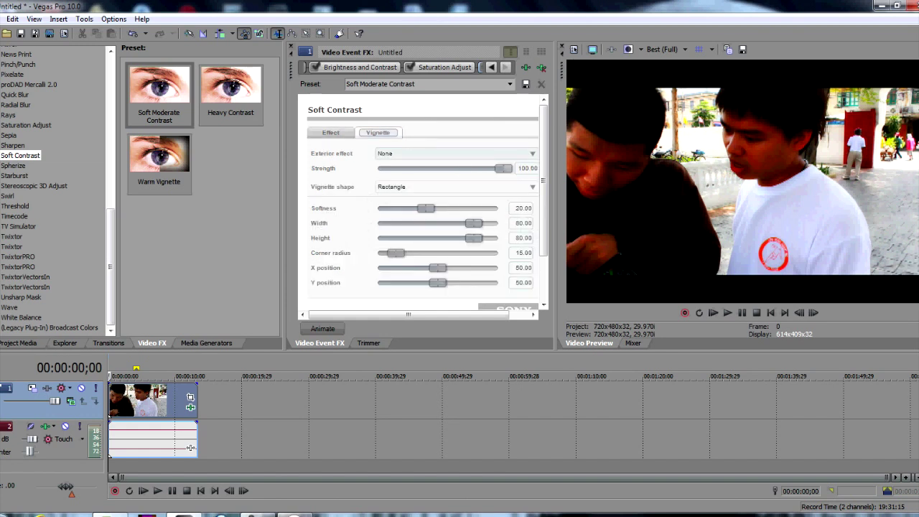
pyautogui.click(455, 153)
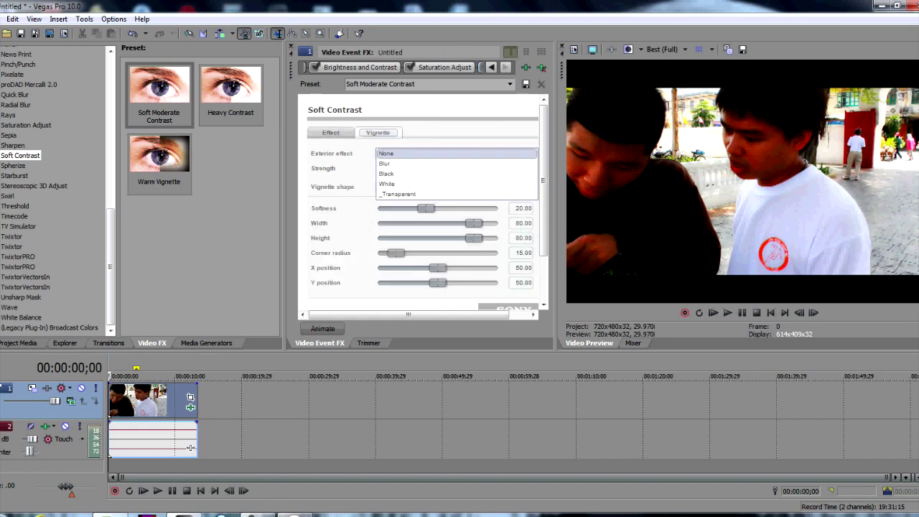
pyautogui.click(385, 163)
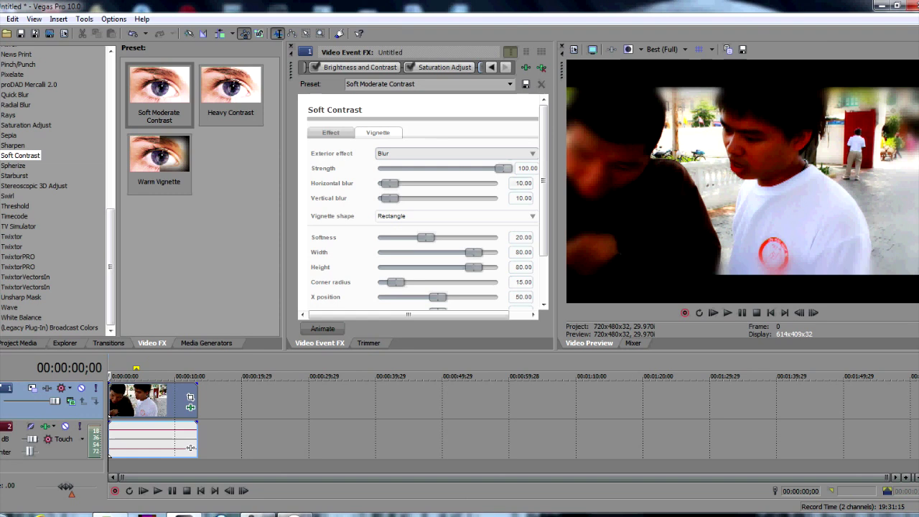
pyautogui.click(527, 168)
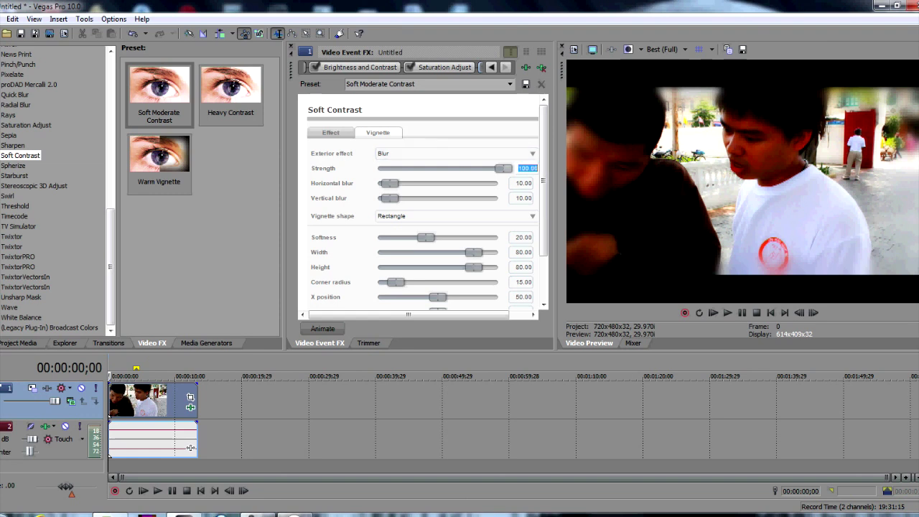
pyautogui.moveTo(285, 194); pyautogui.dragTo(258, 194)
pyautogui.click(500, 168)
pyautogui.write('60')
pyautogui.press('Return')
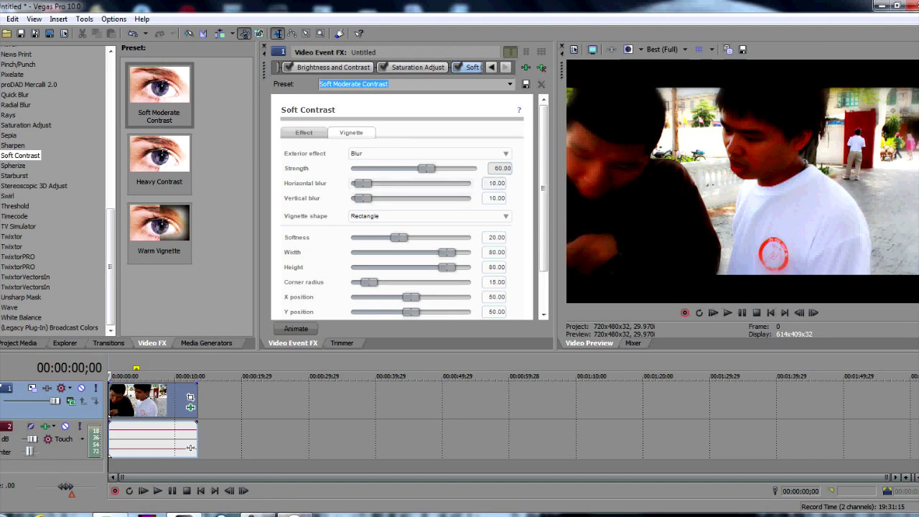
# Set both the horizontal blur and the vertical blur of the Soft Contrast vignette to 1
pyautogui.press('Tab')
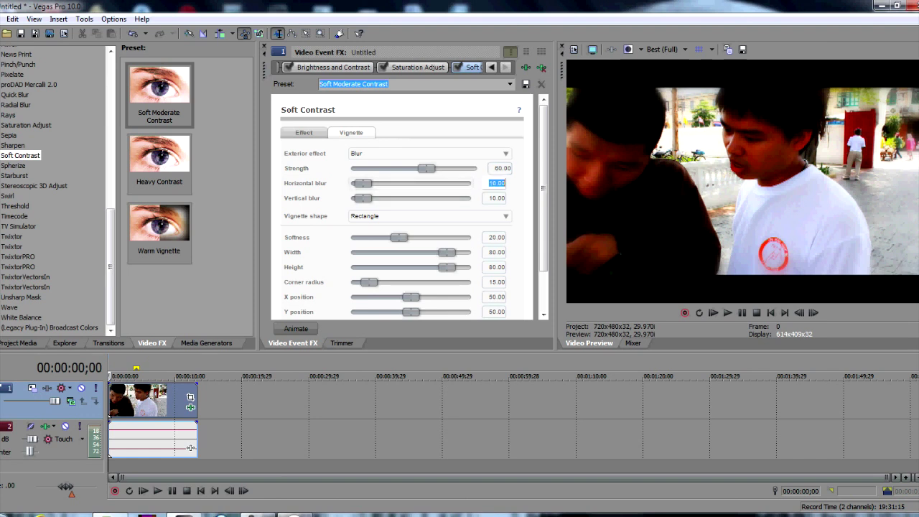
pyautogui.write('1')
pyautogui.press('Return')
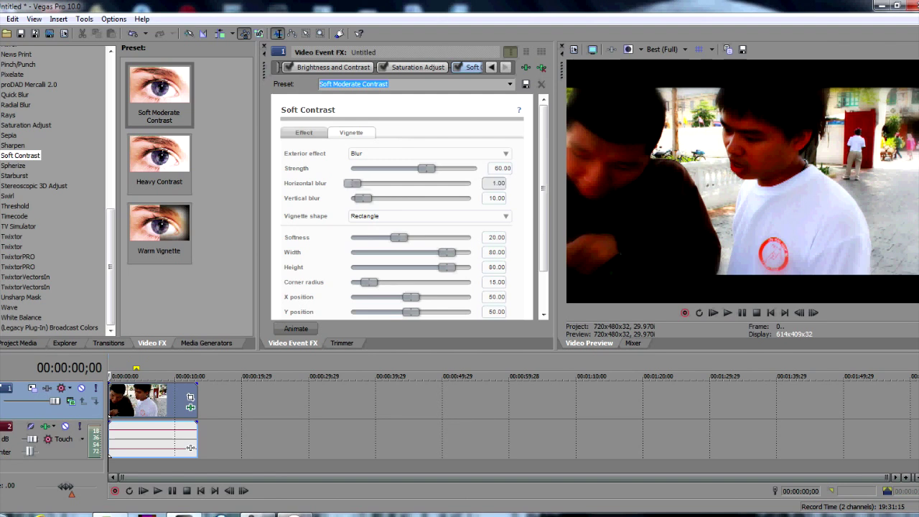
pyautogui.press('Tab')
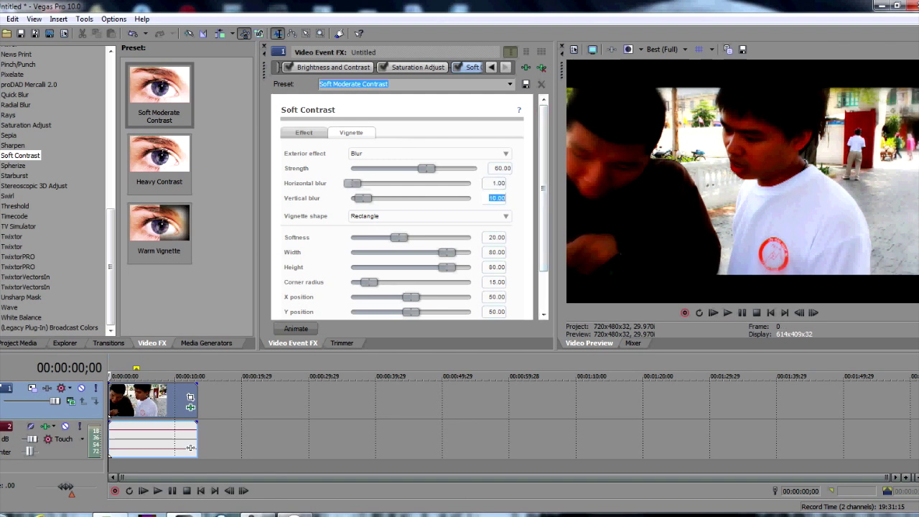
pyautogui.write('1')
pyautogui.press('Return')
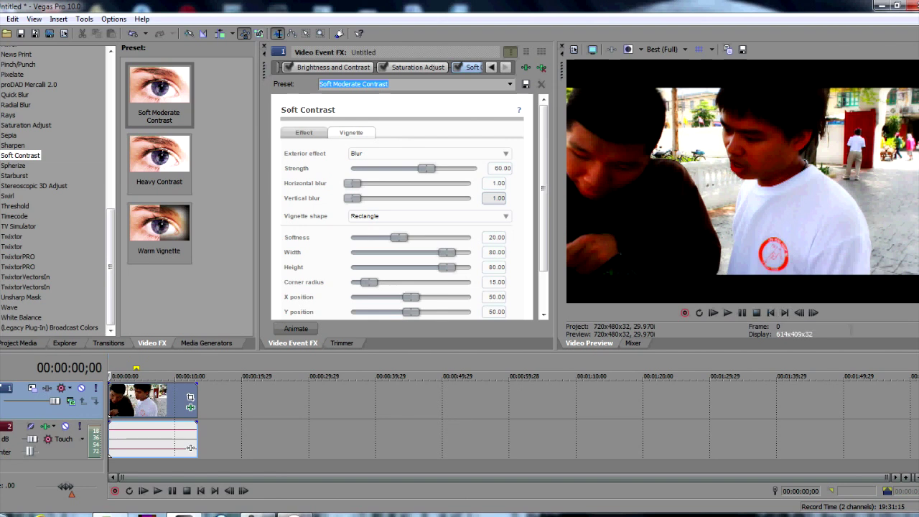
# Play back the clip from the start to review the combined effects, and stop the playback
pyautogui.click(727, 313)
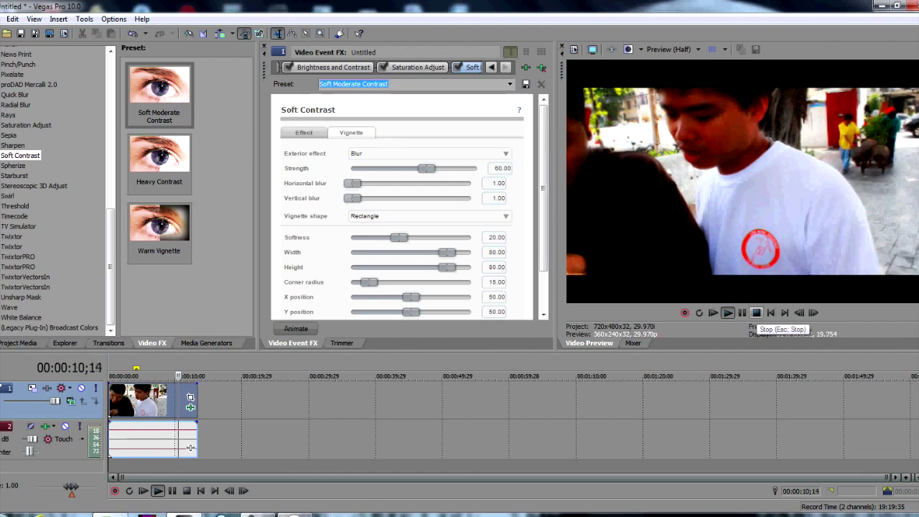
pyautogui.click(755, 312)
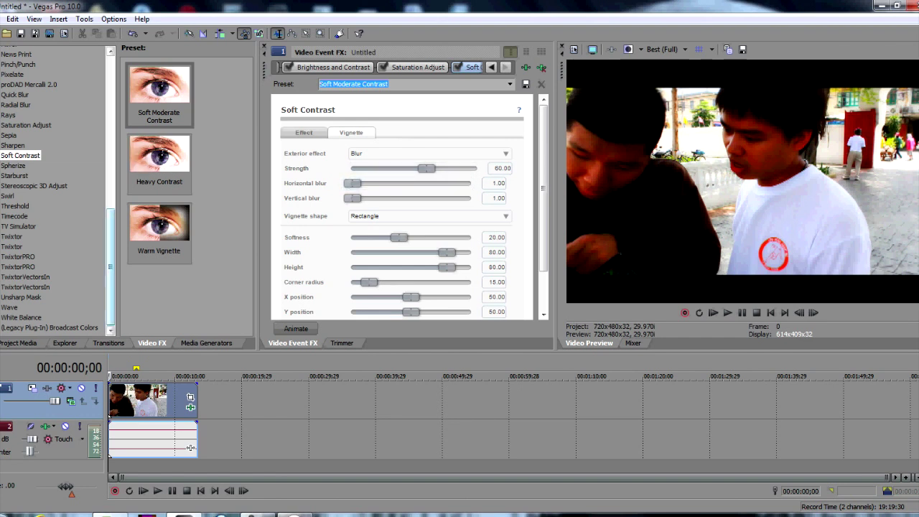
# Return to the beginning of the video effects list to look for another effect
pyautogui.moveTo(110, 266); pyautogui.dragTo(110, 118)
pyautogui.scroll(1, 190, 447)
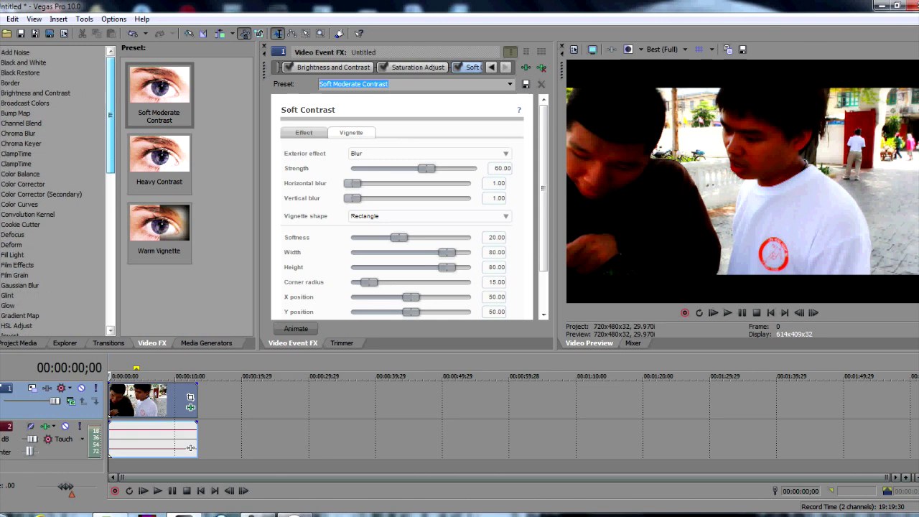